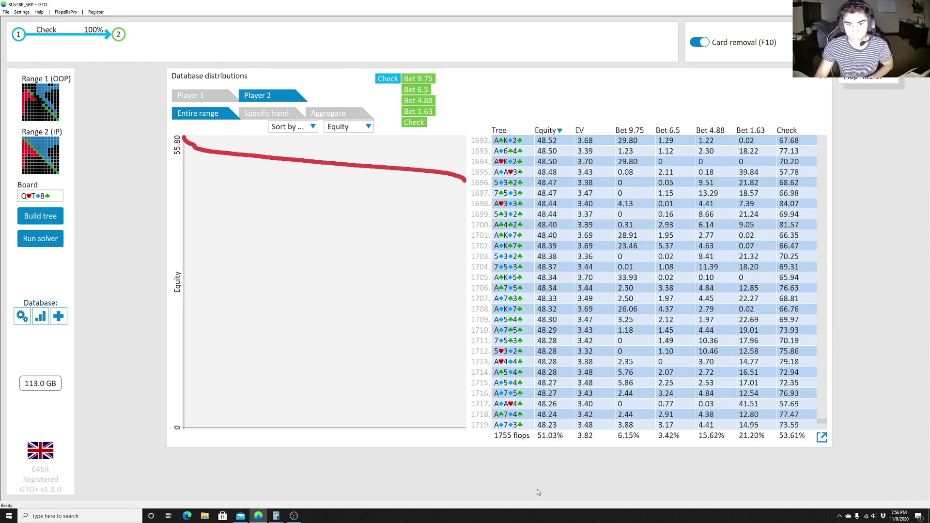
- Examine the flops with the lowest equity for Player 2 in the equity-sorted list
scroll(421, 411, up, 2)
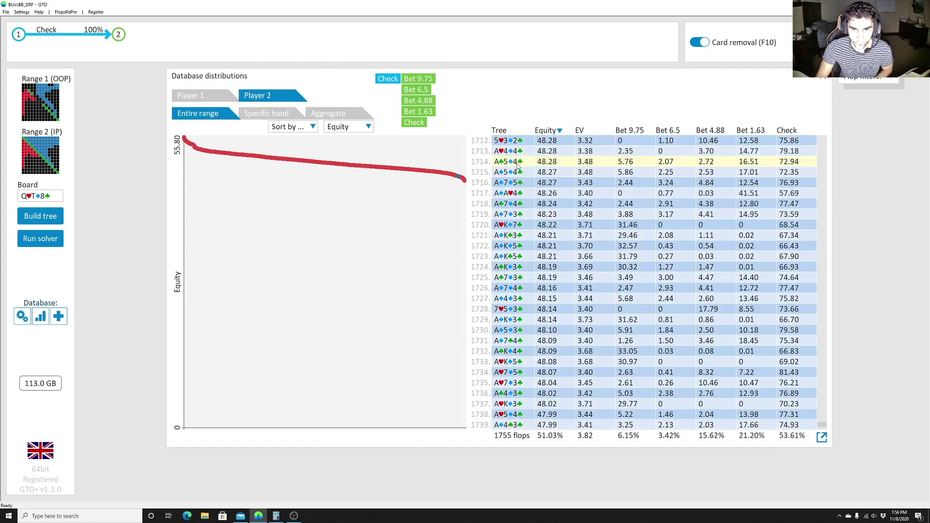
scroll(524, 272, down, 3)
scroll(523, 273, up, 20)
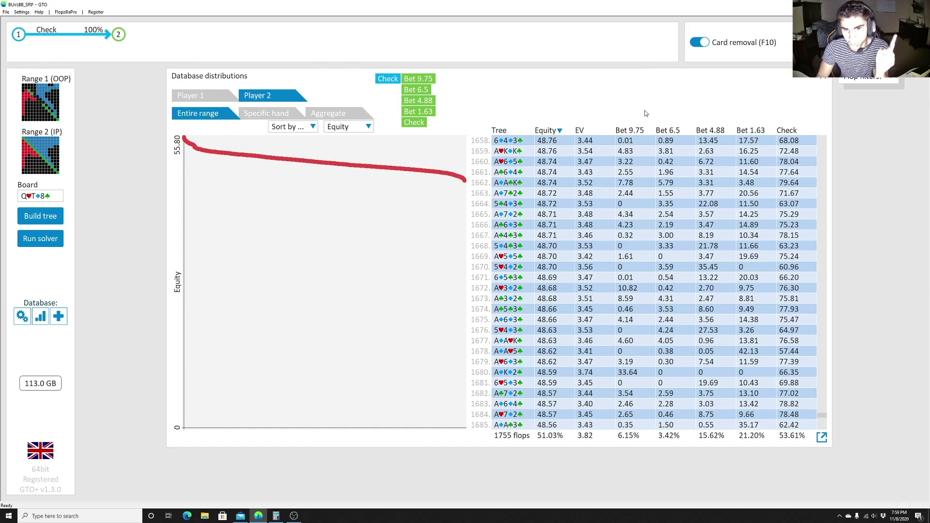
- Sort Player 2's flops by Bet 1.63 frequency and examine which boards use this size from the highest frequencies downward
click(750, 132)
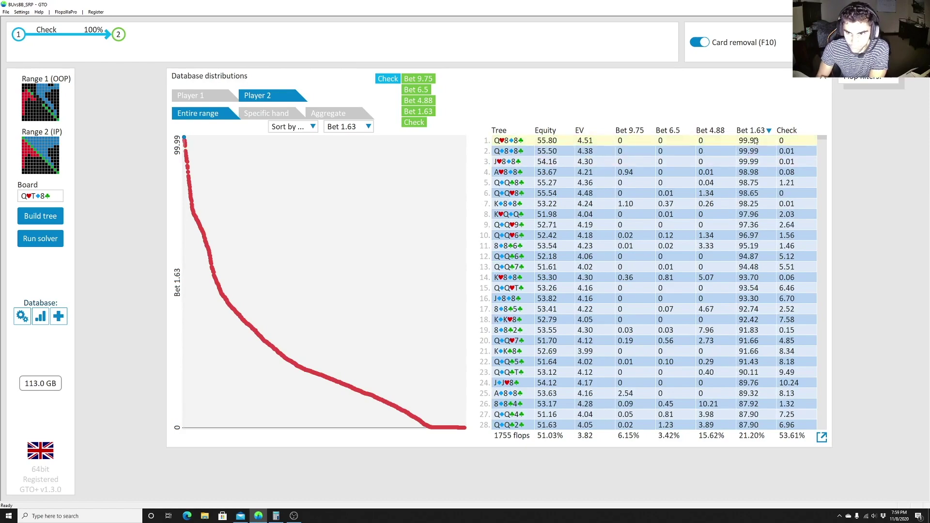
scroll(755, 213, down, 7)
scroll(757, 216, down, 20)
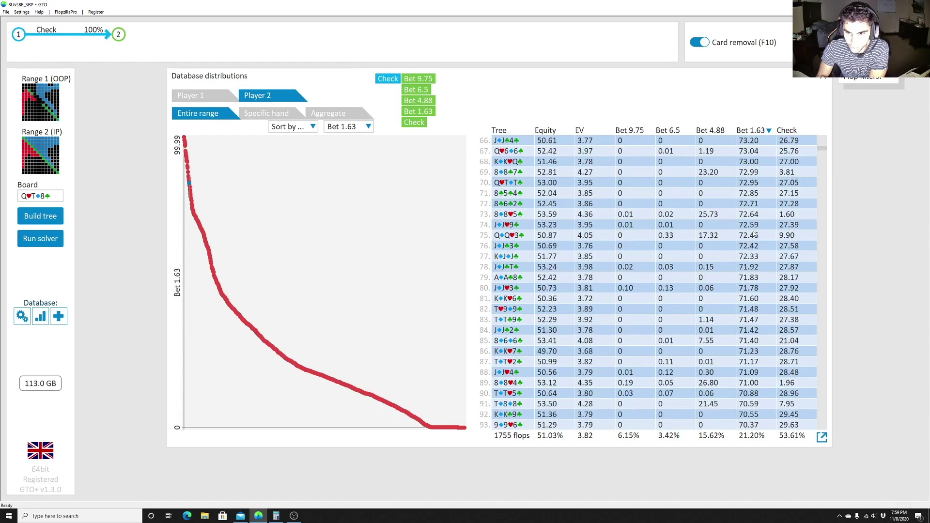
scroll(752, 246, down, 20)
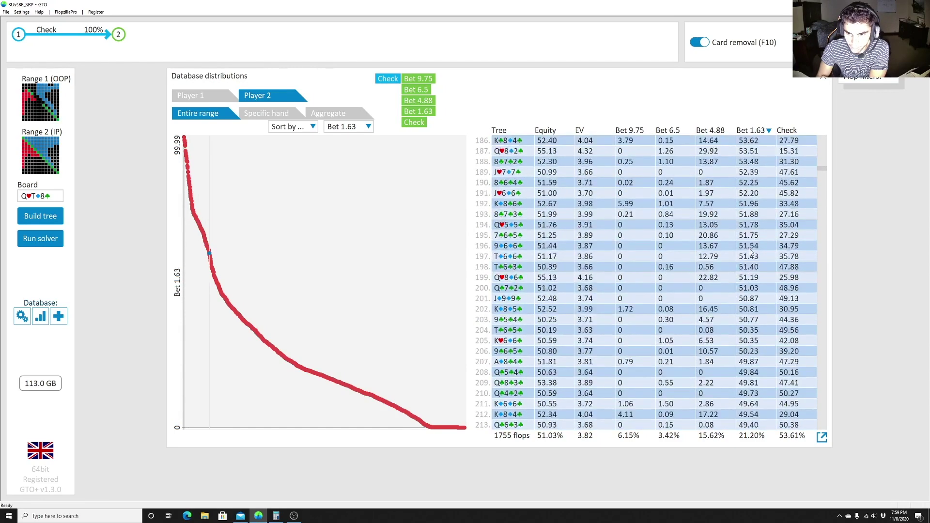
scroll(750, 256, down, 13)
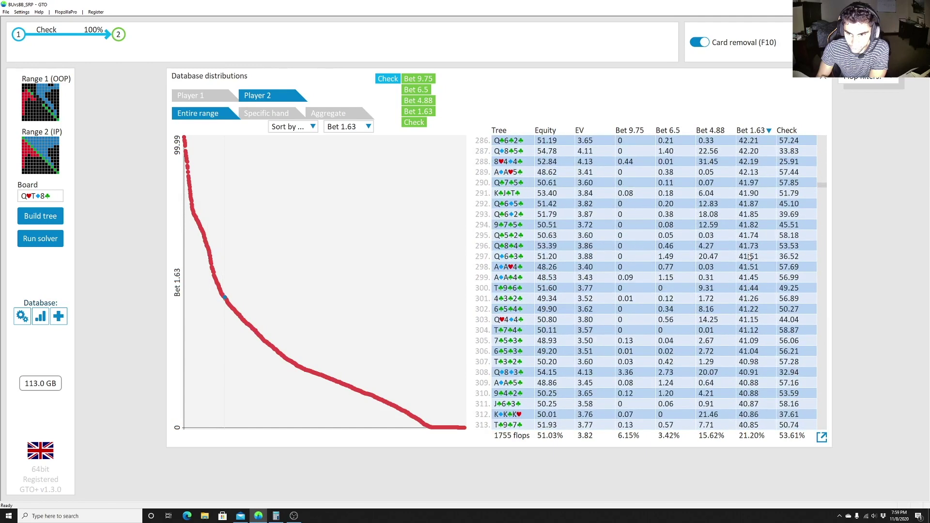
scroll(743, 223, down, 8)
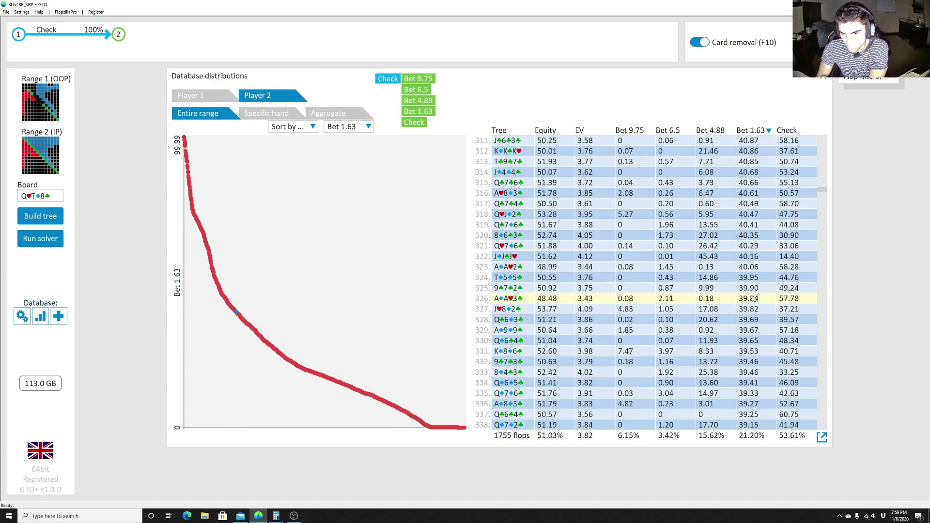
scroll(753, 313, down, 2)
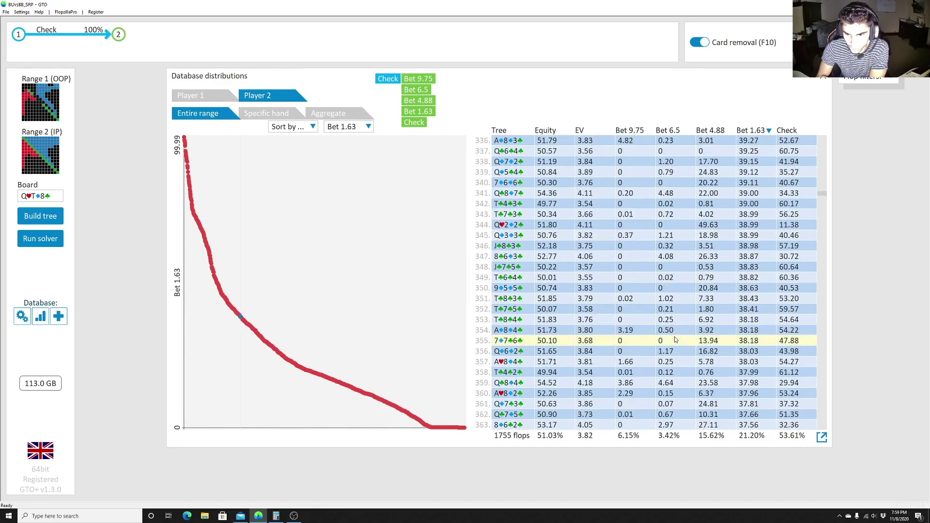
scroll(673, 344, down, 20)
scroll(682, 368, up, 20)
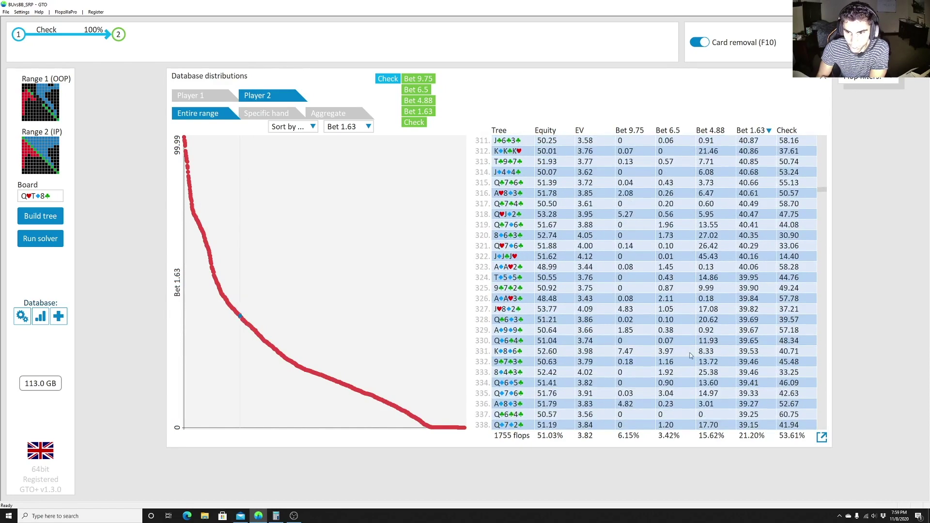
scroll(720, 155, up, 20)
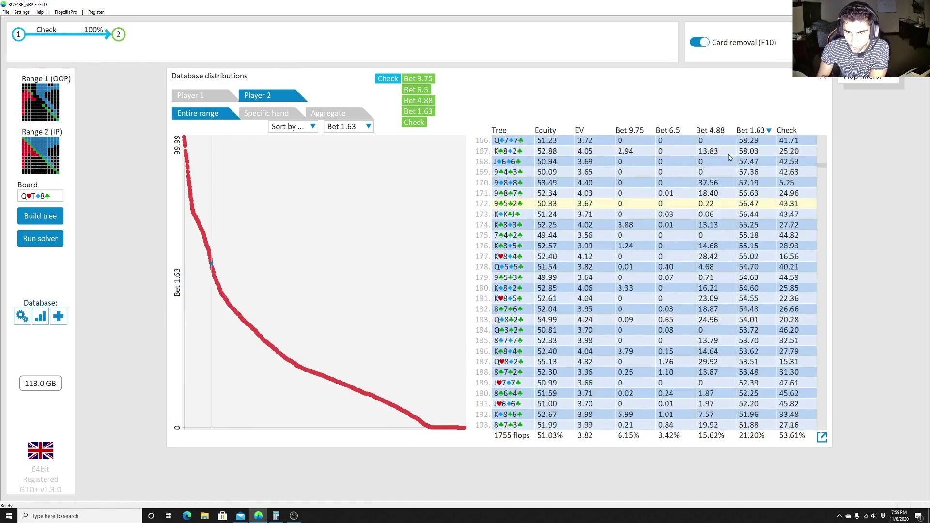
scroll(746, 155, up, 20)
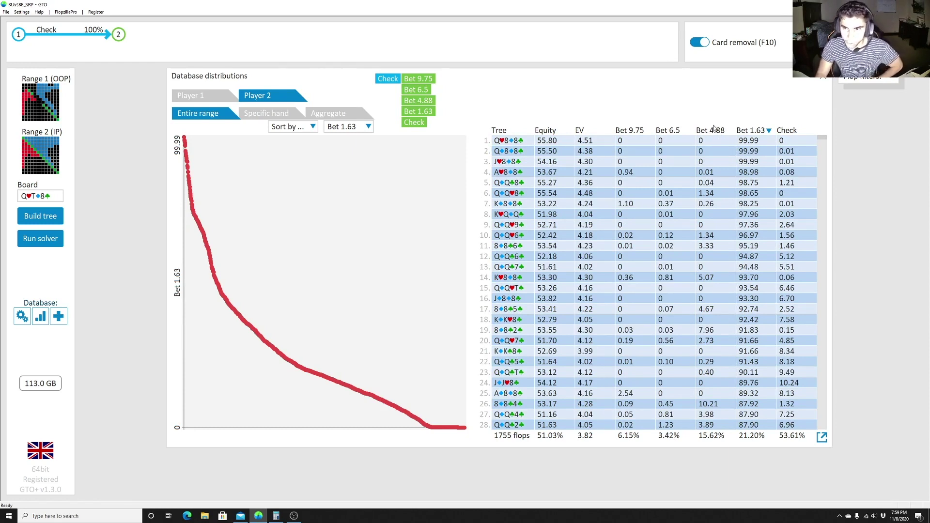
click(721, 151)
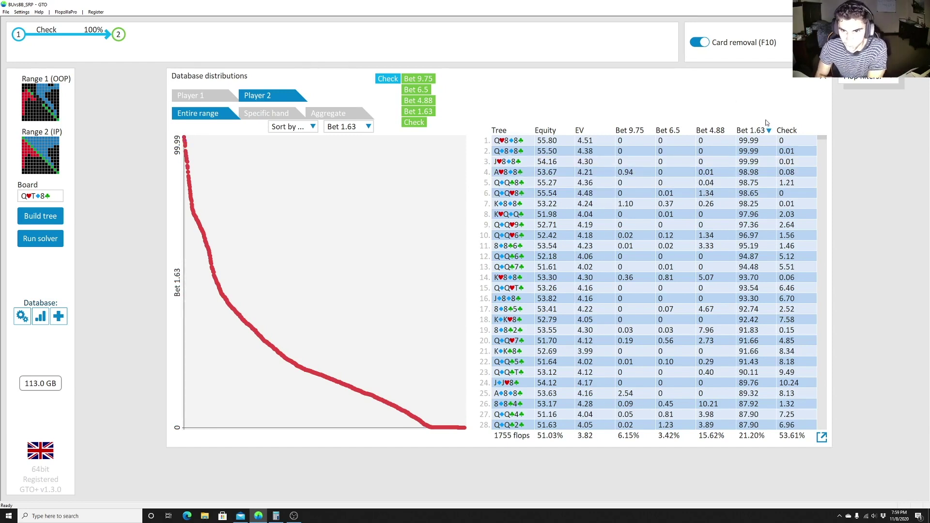
- Sort Player 2's flops by Bet 9.75 frequency and examine the boards at the head of the list
click(632, 131)
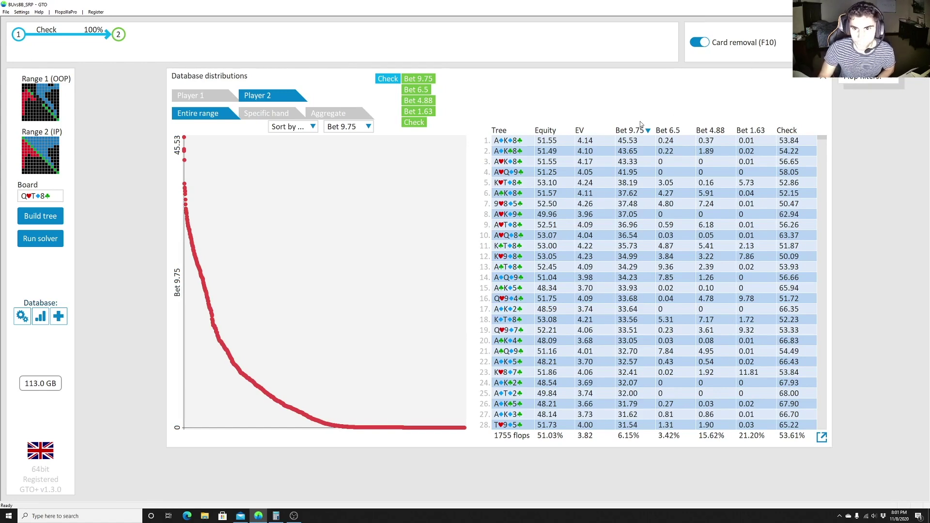
scroll(629, 141, down, 1)
scroll(629, 141, up, 1)
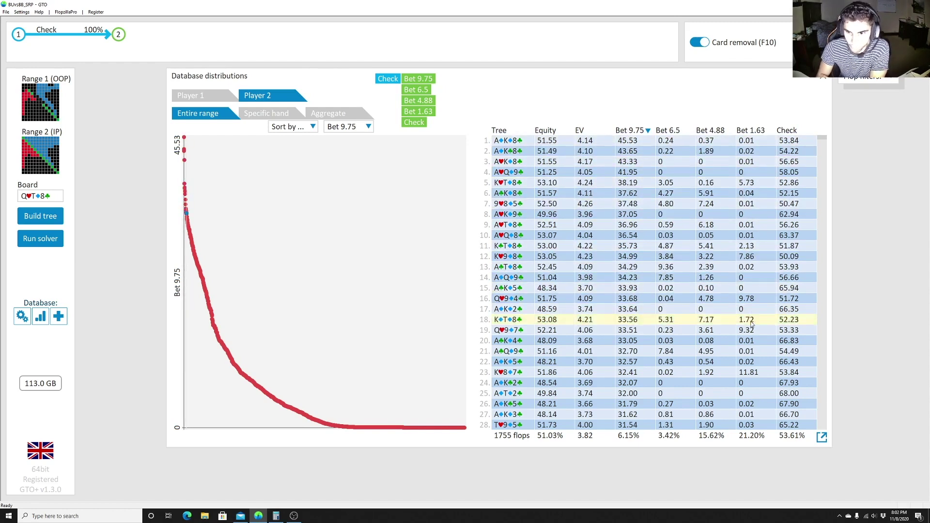
scroll(746, 351, down, 5)
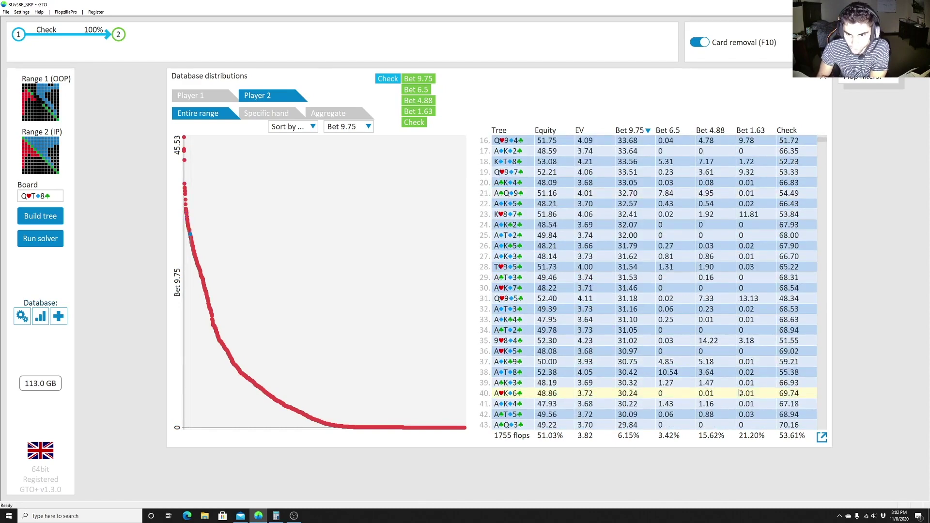
scroll(746, 339, up, 5)
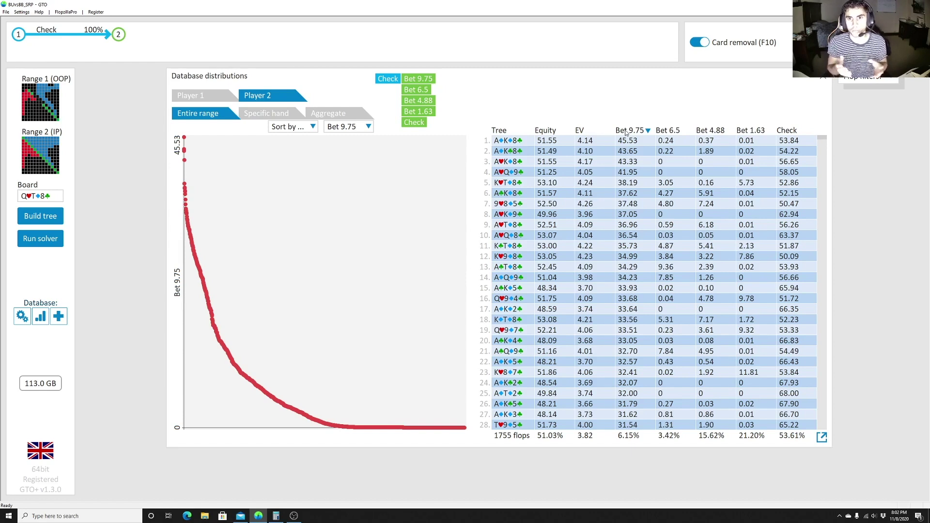
- Load the A♦K♦8♣ flop from the list and show Player 2's decision after the check
click(508, 140)
click(514, 152)
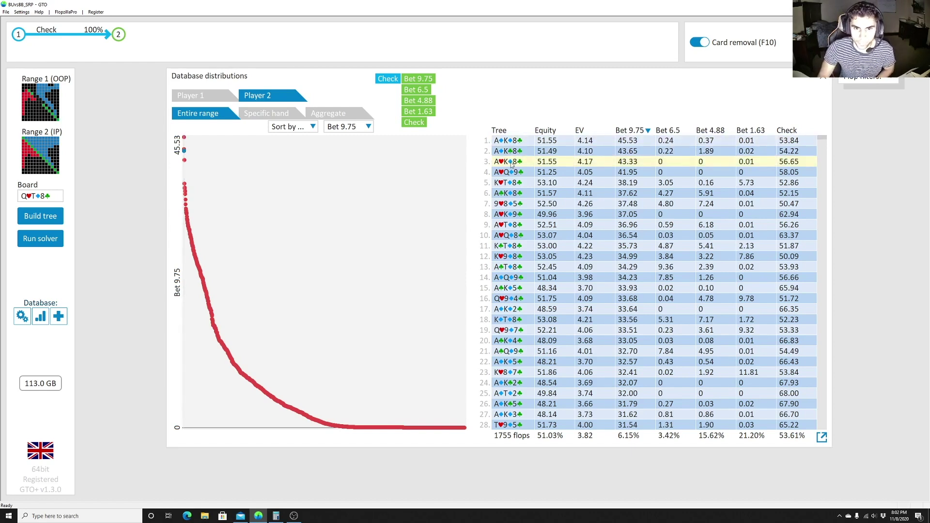
double_click(509, 141)
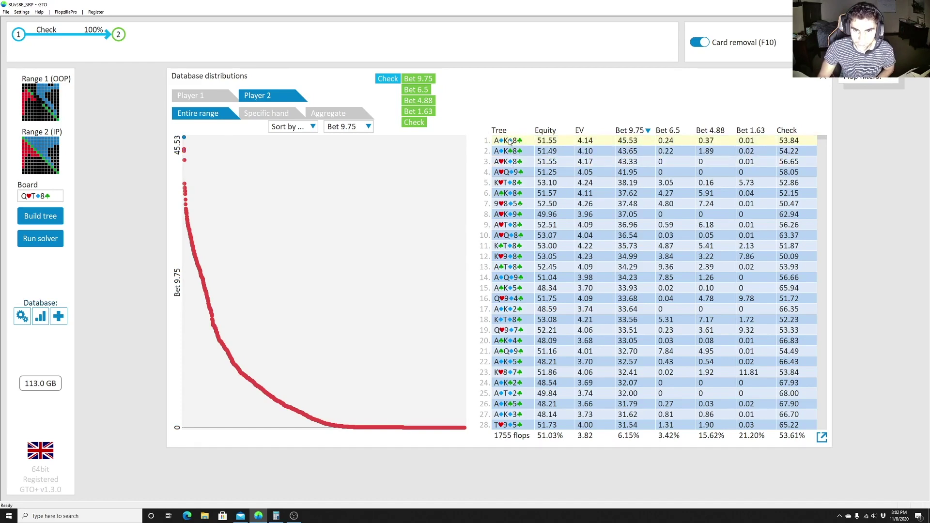
click(122, 35)
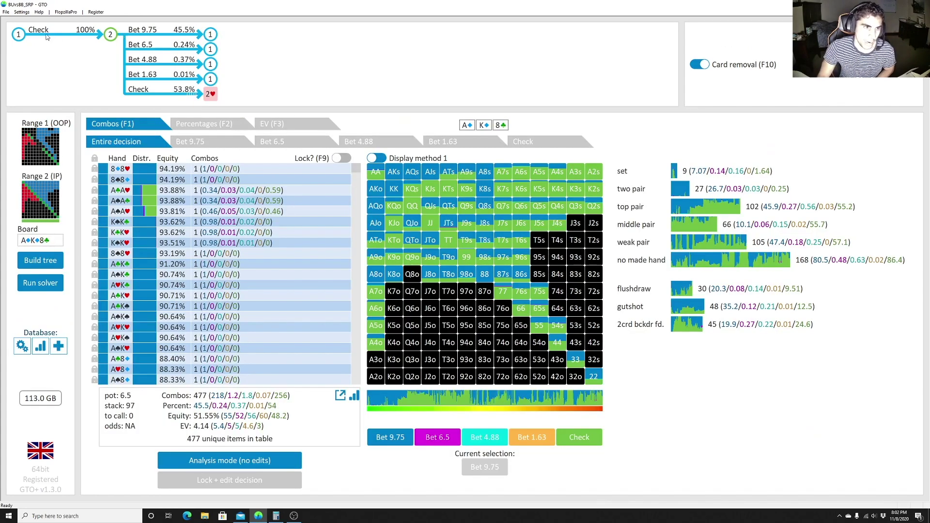
- Show Player 1's checking range on A♦K♦8♣ and inspect its two pair, top pair, middle pair and no made hand combos
click(21, 35)
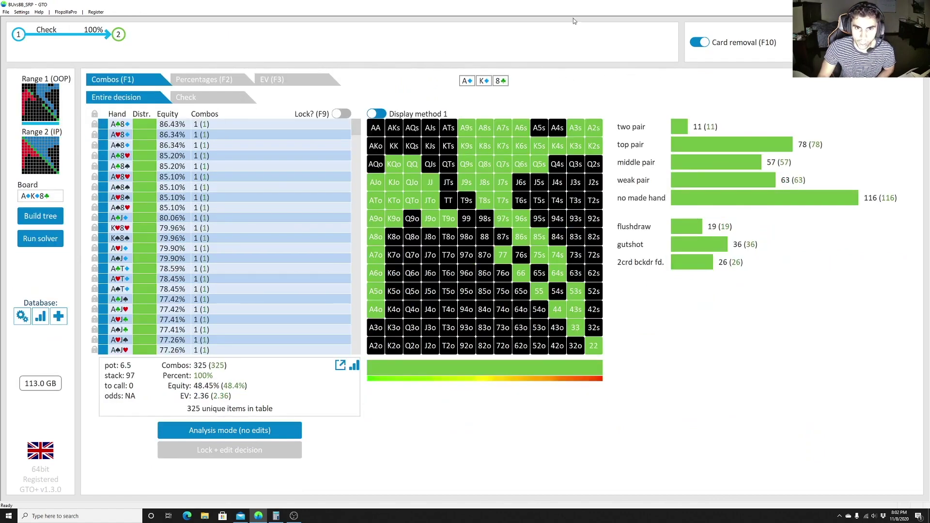
mouse_move(718, 124)
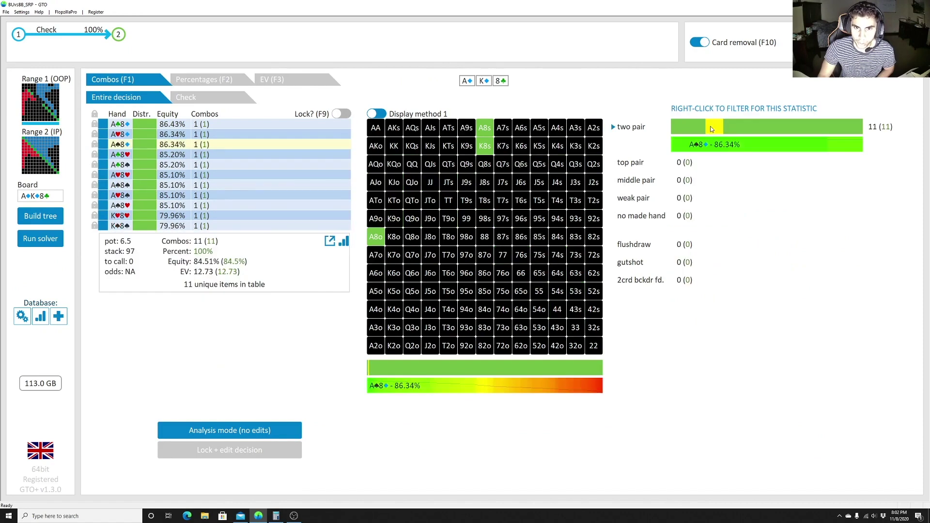
mouse_move(707, 147)
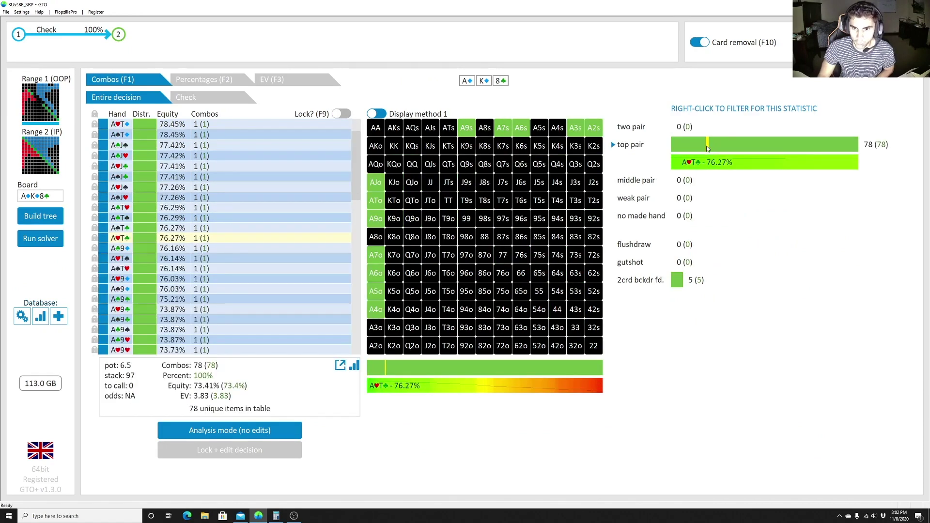
mouse_move(686, 167)
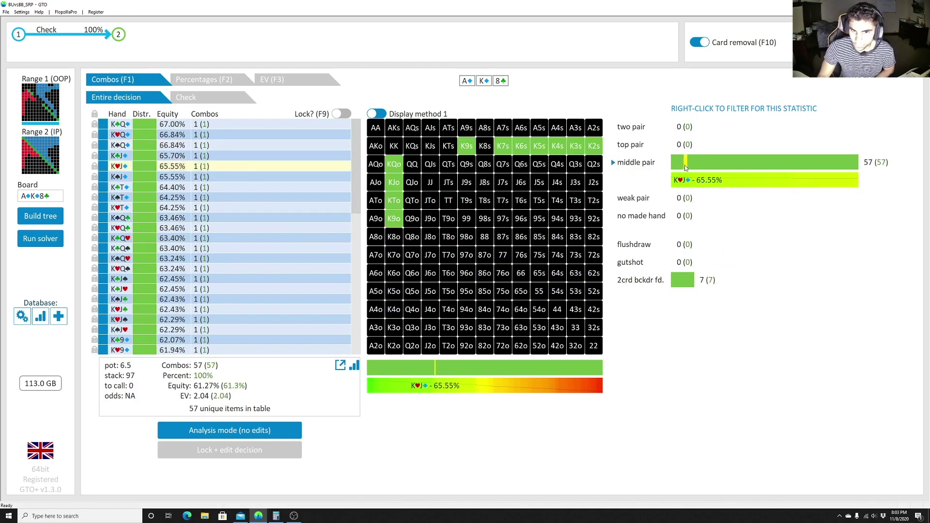
mouse_move(705, 188)
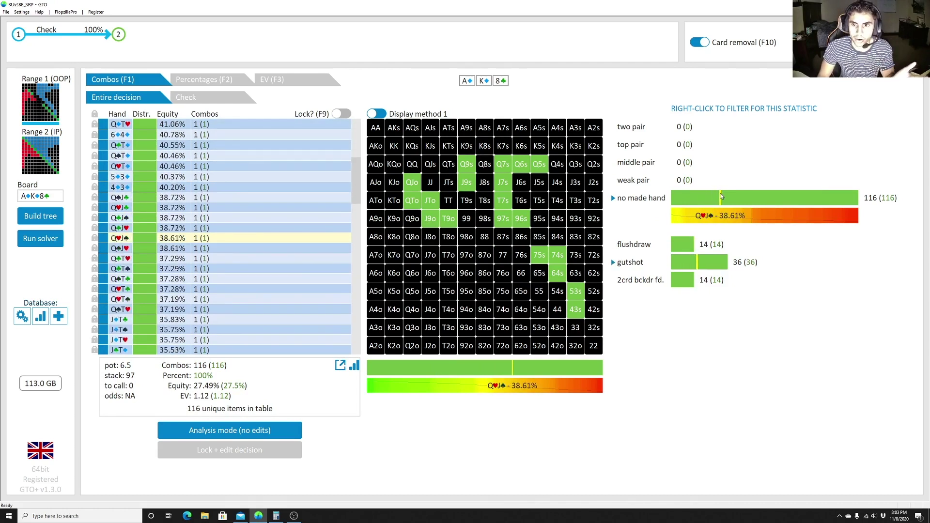
right_click(720, 195)
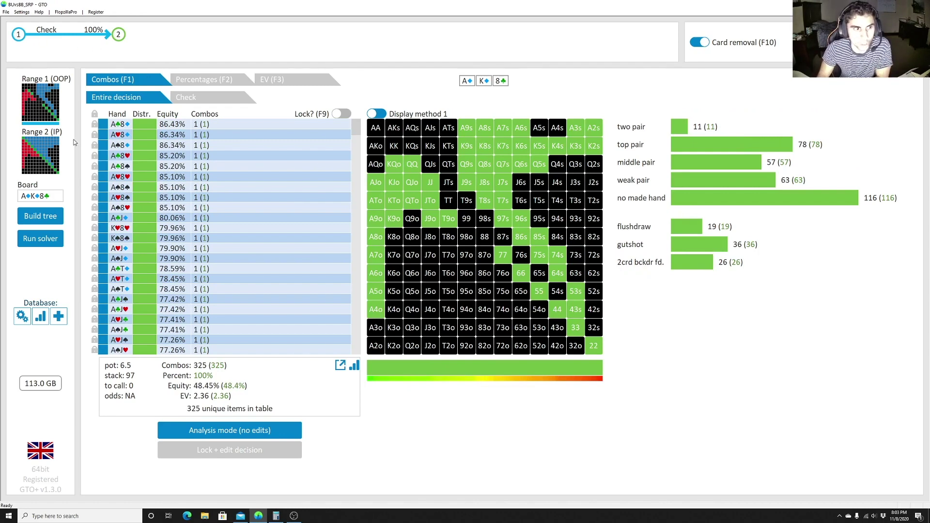
- Return to the database distributions for Player 2 after the check and review the flops sorted by Bet 9.75
click(40, 316)
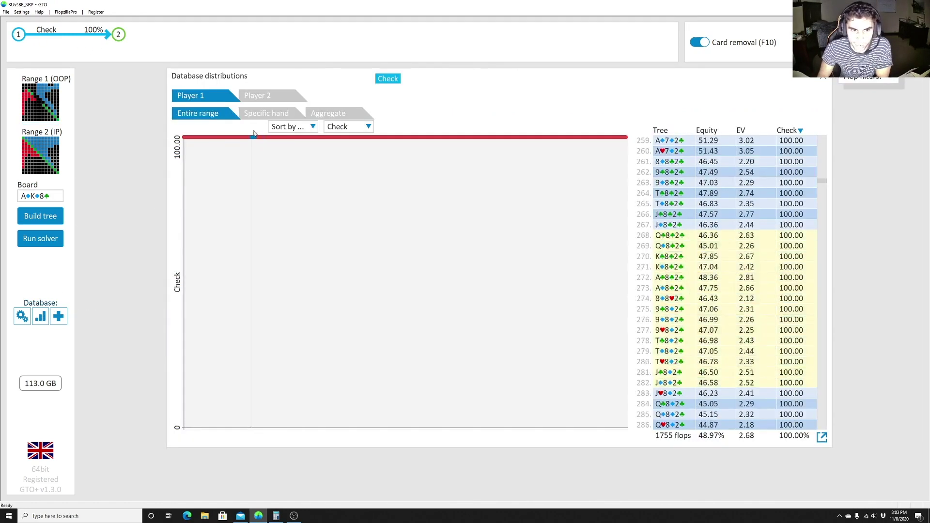
click(379, 79)
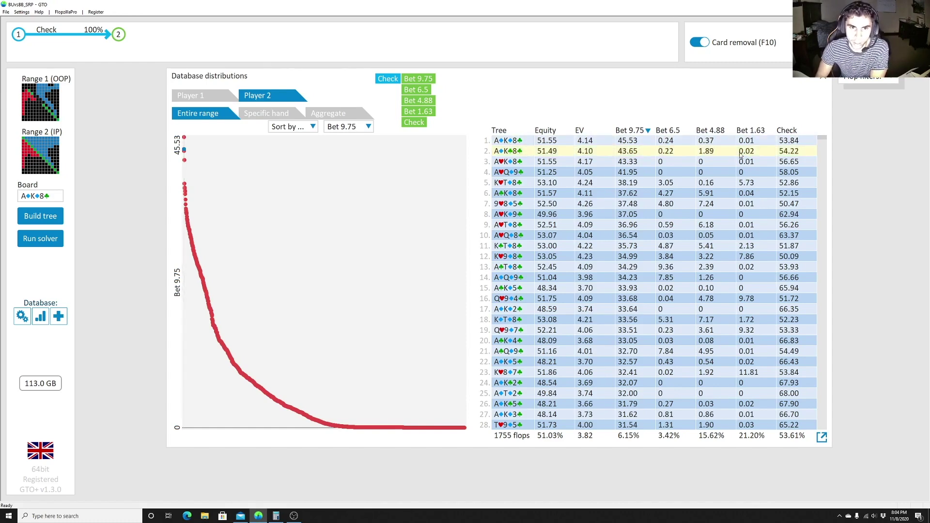
scroll(749, 151, down, 7)
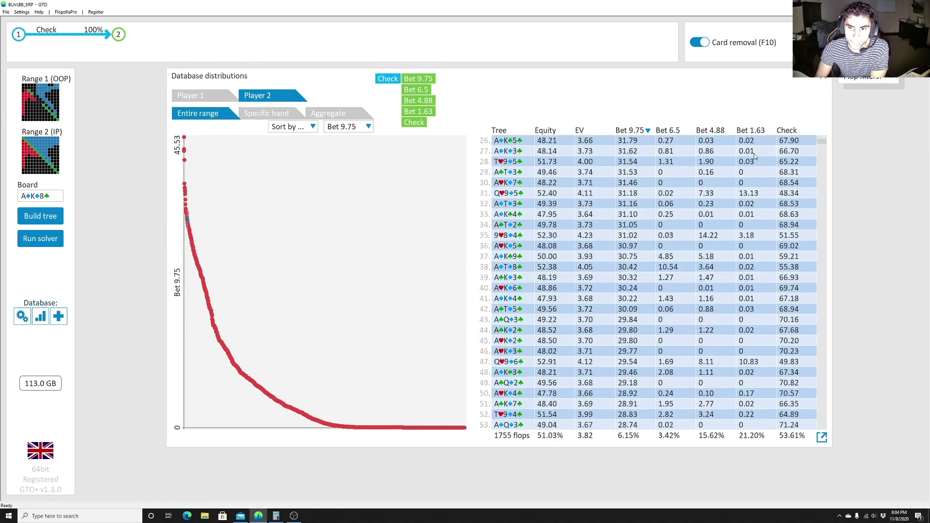
scroll(754, 168, up, 2)
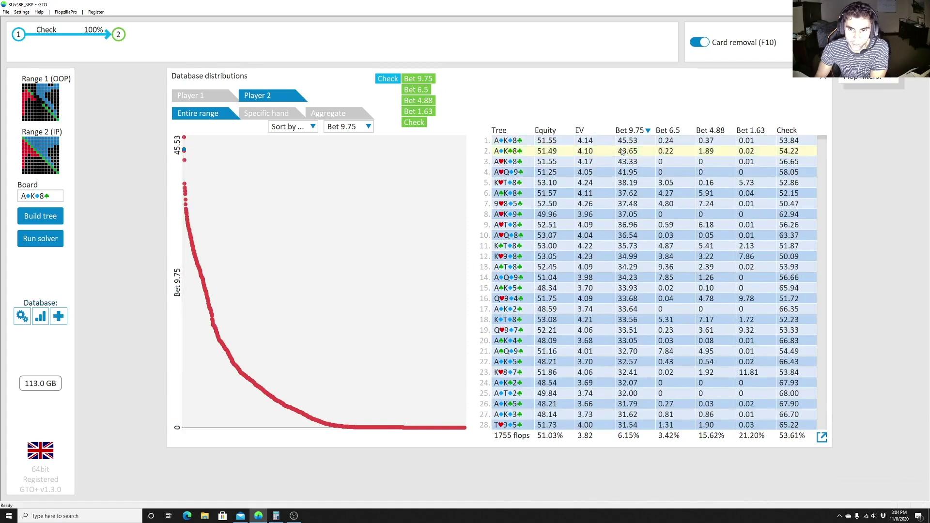
scroll(624, 184, down, 5)
scroll(624, 207, down, 20)
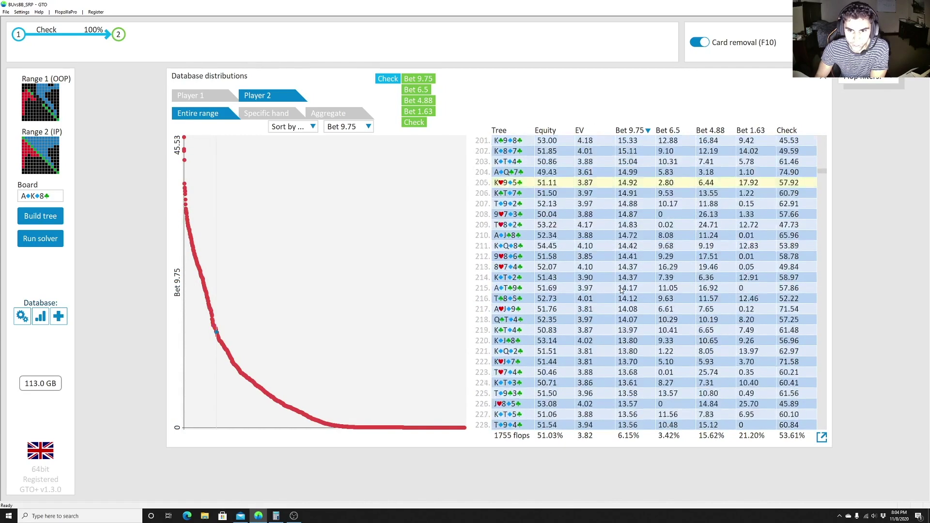
scroll(621, 277, down, 15)
scroll(622, 291, up, 20)
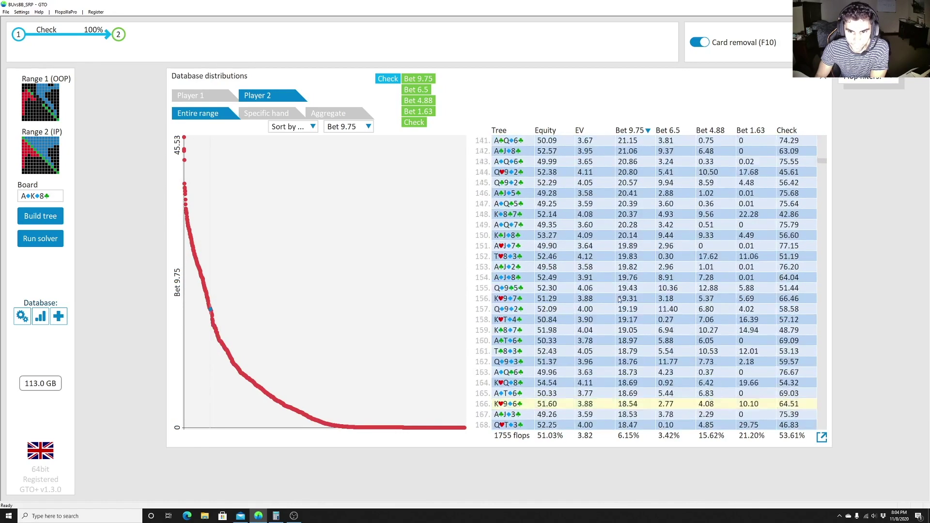
scroll(621, 298, up, 20)
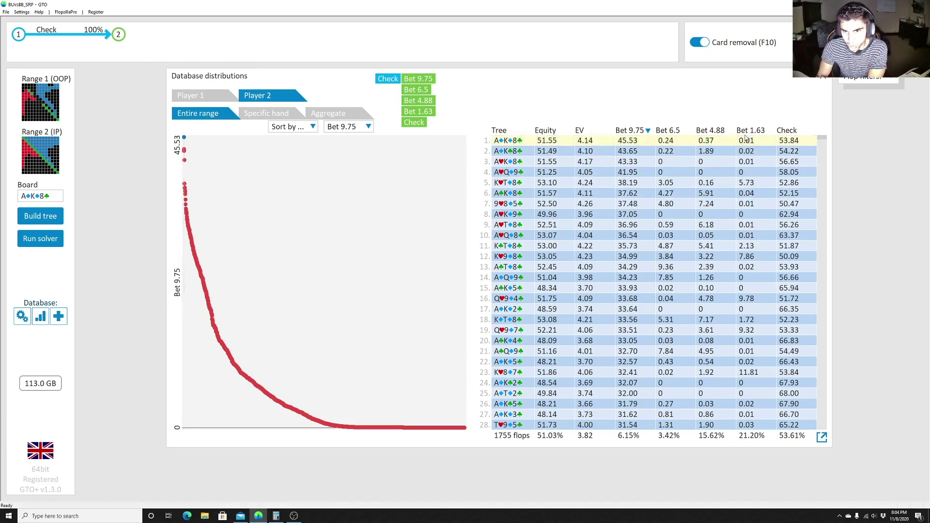
- Sort Player 2's flops by Bet 6.5 frequency and examine the boards that use this size most
click(676, 131)
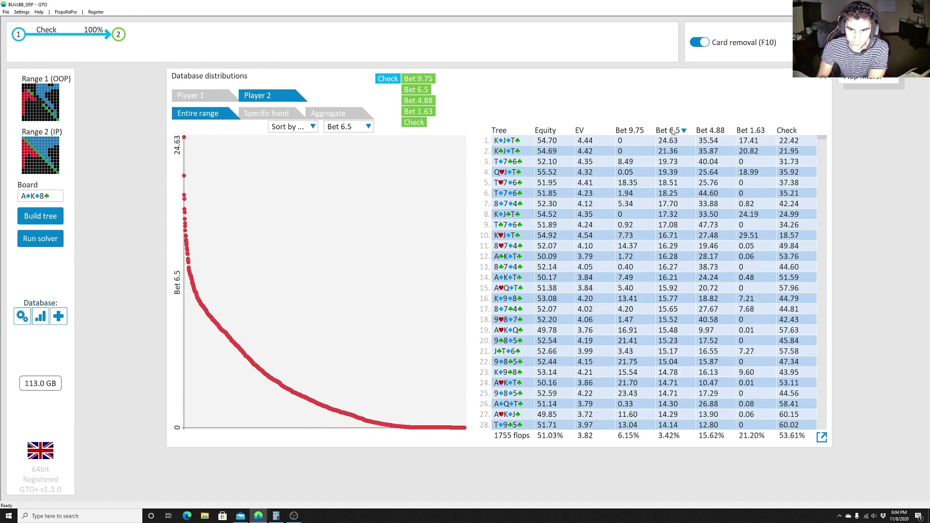
scroll(667, 197, down, 7)
scroll(666, 222, up, 7)
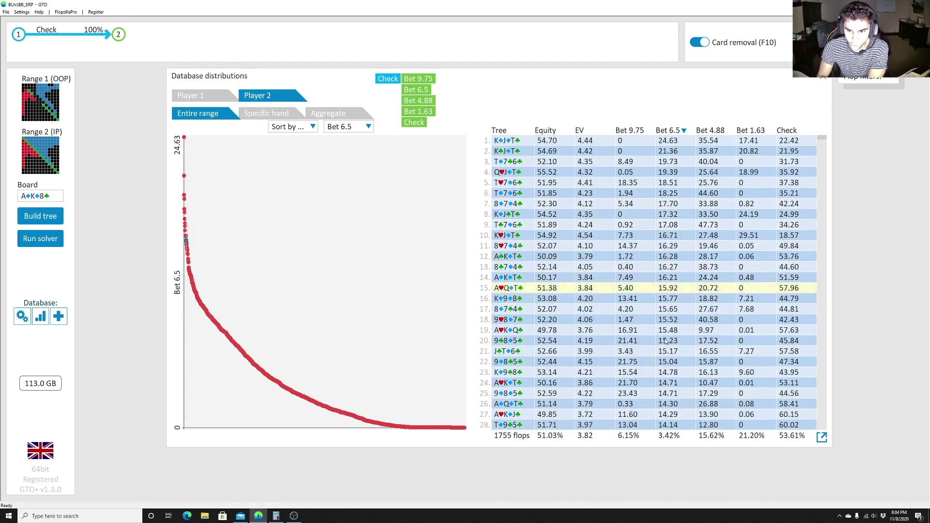